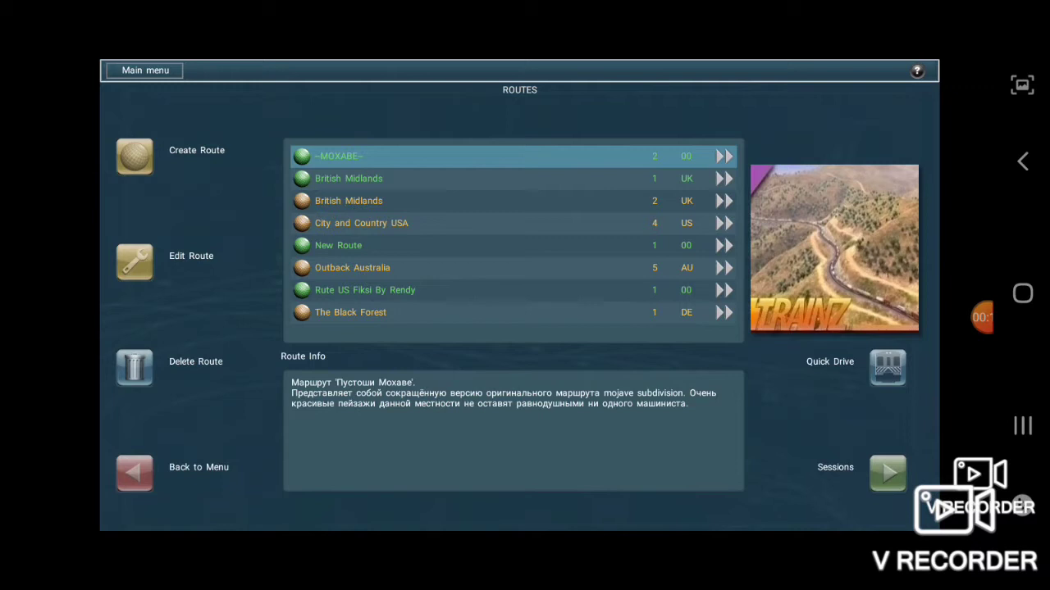
Step: Create a new flat route with default settings and lay a straight stretch of track
left_click(135, 155)
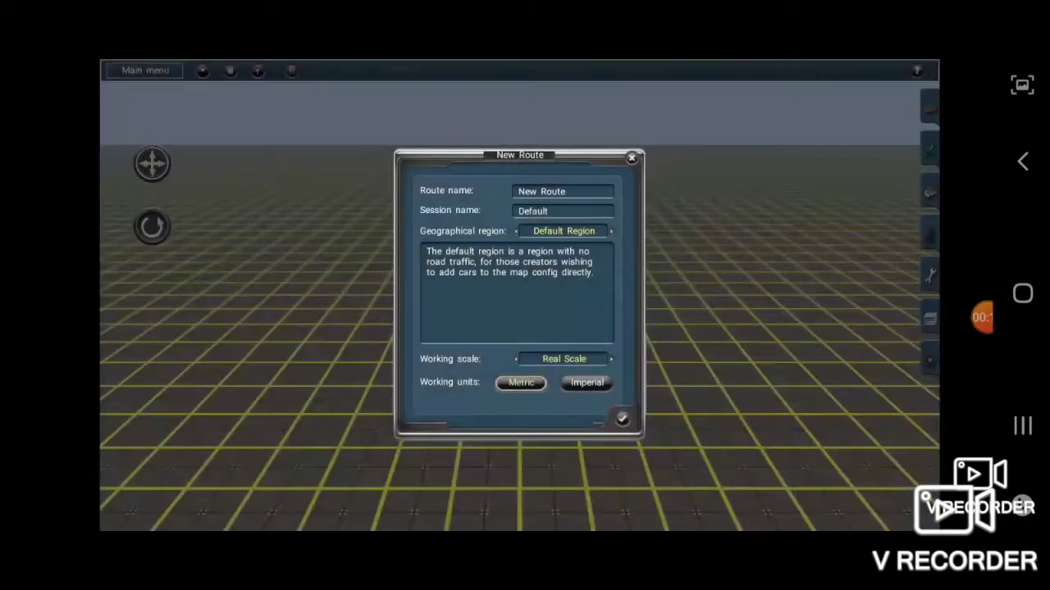
left_click(623, 419)
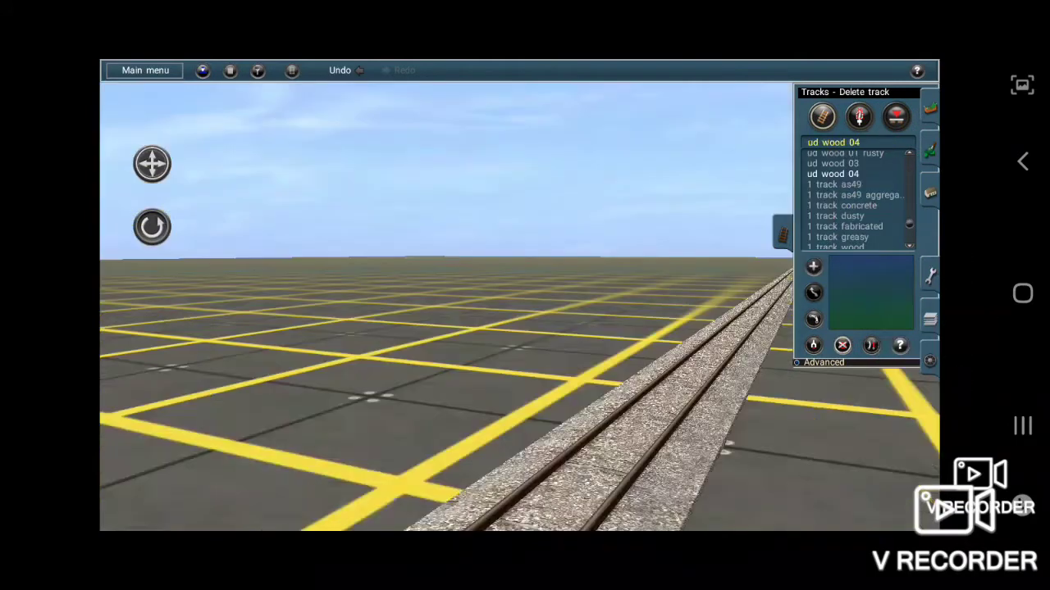
mouse_move(492, 370)
left_mouse_down()
mouse_move(492, 328)
mouse_move(508, 394)
mouse_move(427, 385)
left_mouse_up()
mouse_move(525, 328)
left_mouse_down()
mouse_move(443, 344)
mouse_move(519, 283)
left_mouse_up()
Step: Place the black MILW S-3 Engine V2 steam locomotive on the track
left_click(930, 193)
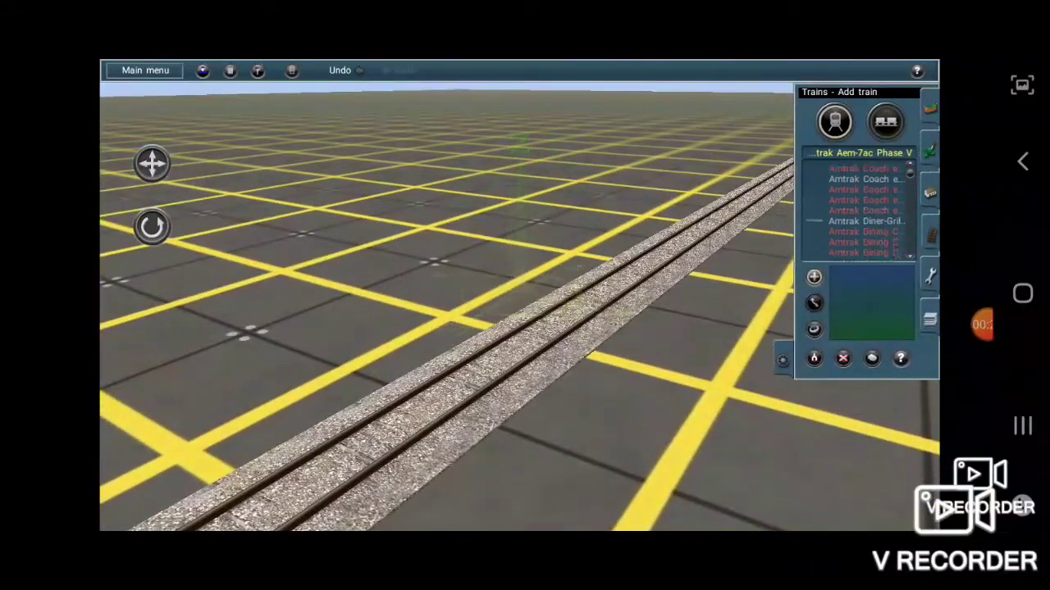
left_click(930, 151)
left_click(930, 193)
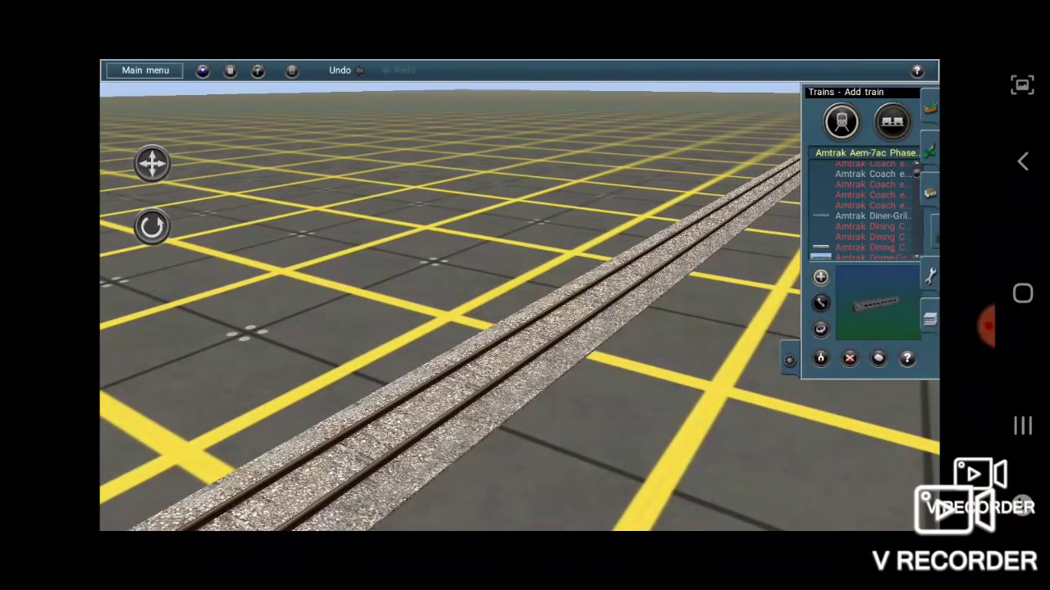
scroll(865, 211, "down", 10)
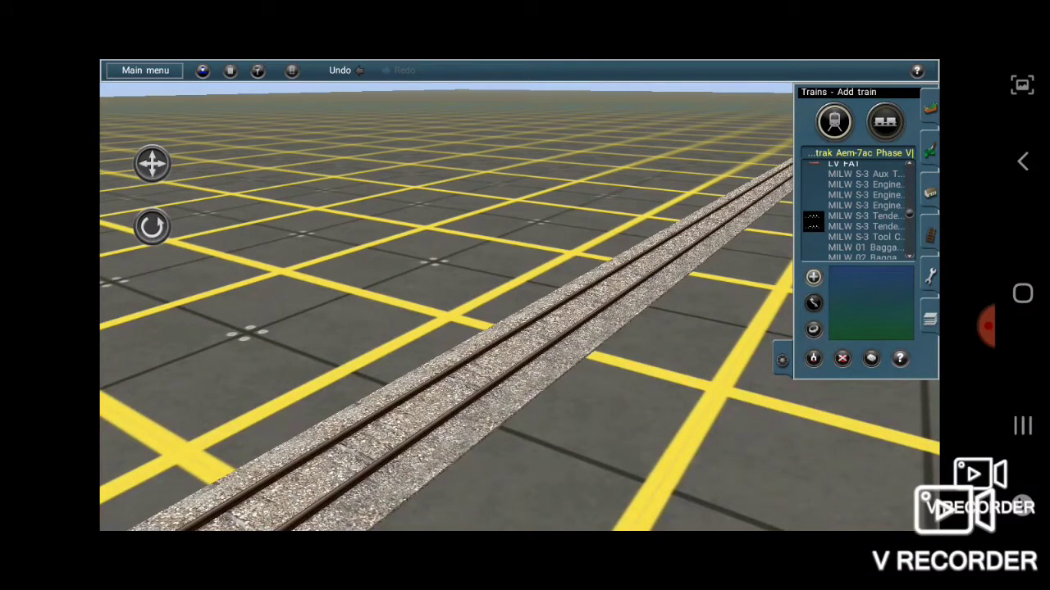
left_click(866, 195)
left_click(541, 316)
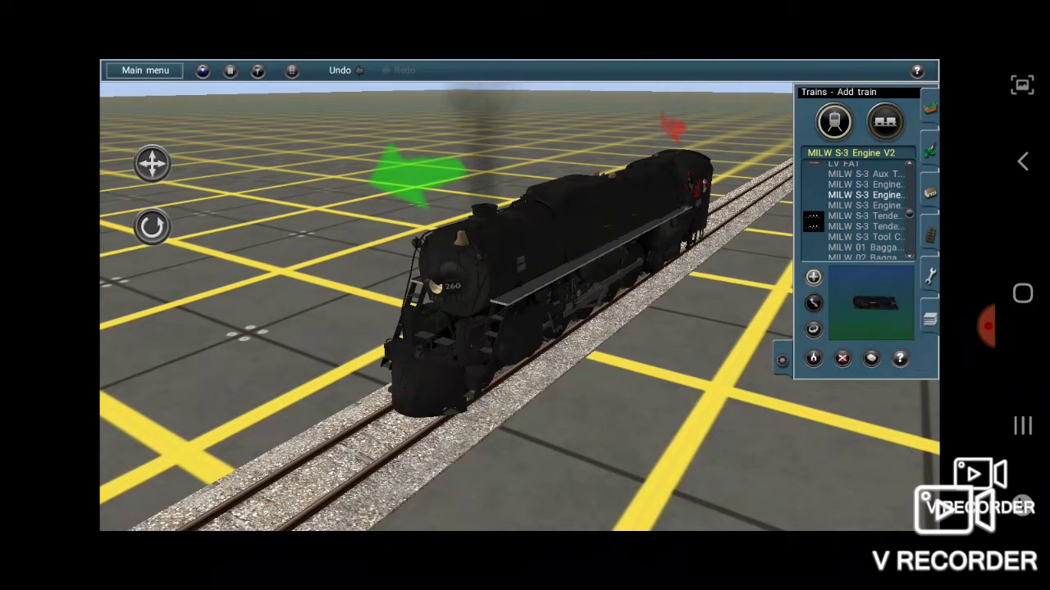
Step: Adjust the phone's media volume and return to the track-laying tool
key("XF86AudioLowerVolume")
key("XF86AudioLowerVolume")
key("XF86AudioLowerVolume")
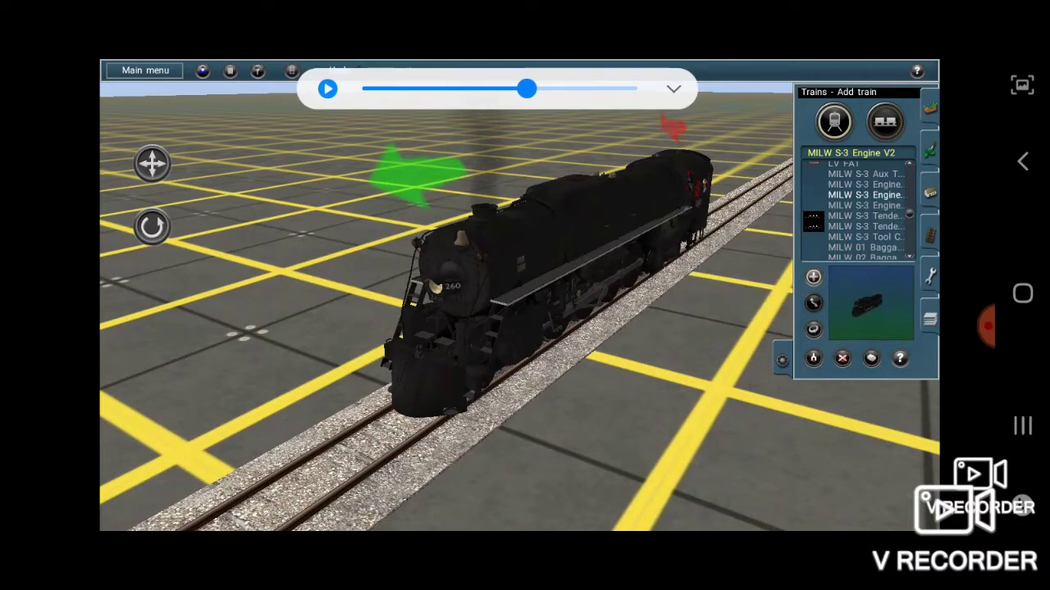
key("XF86AudioRaiseVolume")
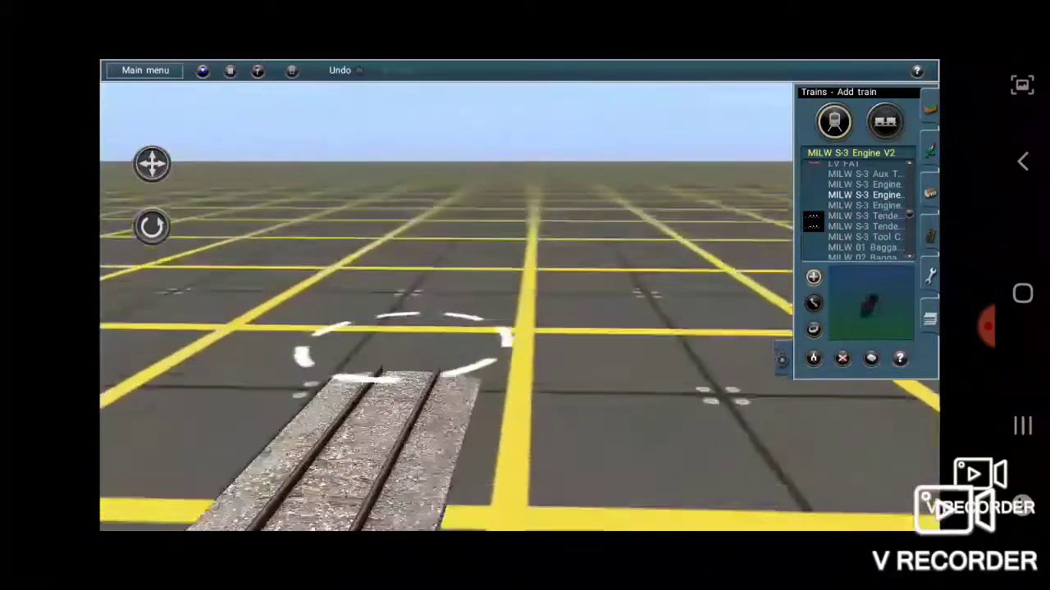
left_click(930, 109)
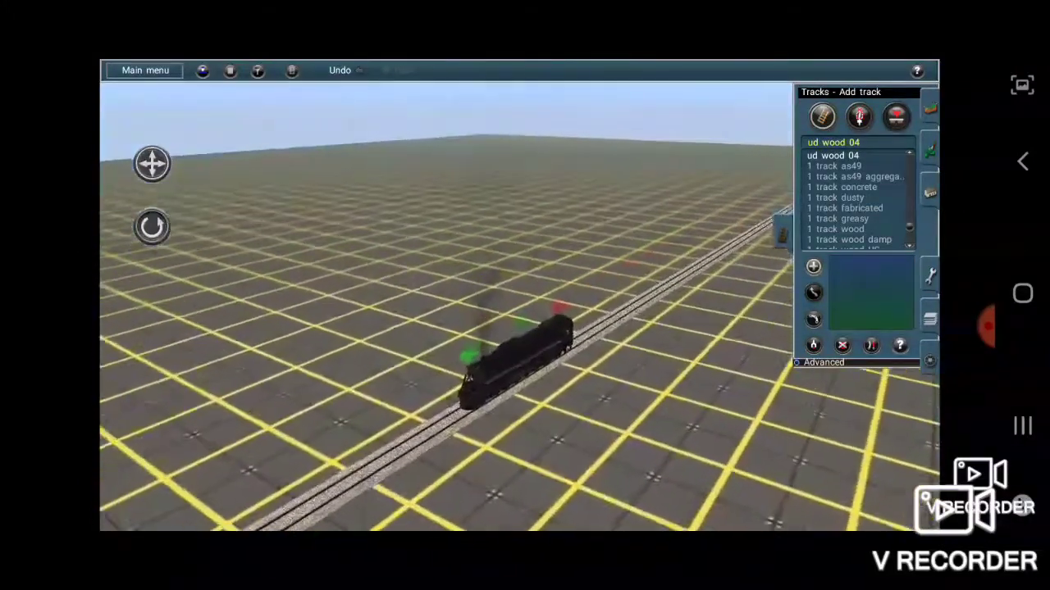
Step: Select the MILW S-3 Tender V2 to place behind the engine
left_click(929, 193)
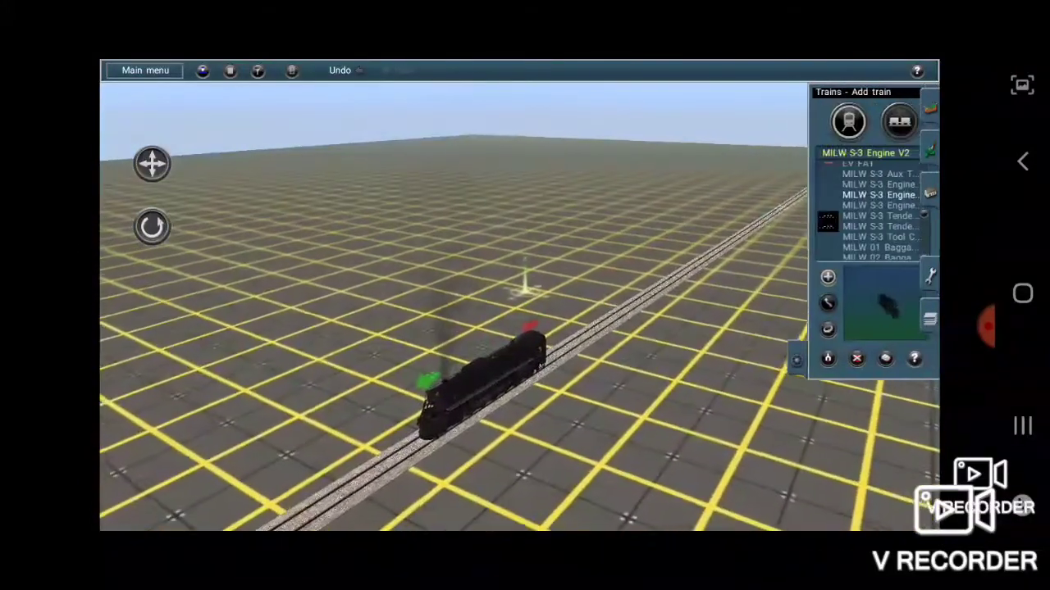
left_click(865, 226)
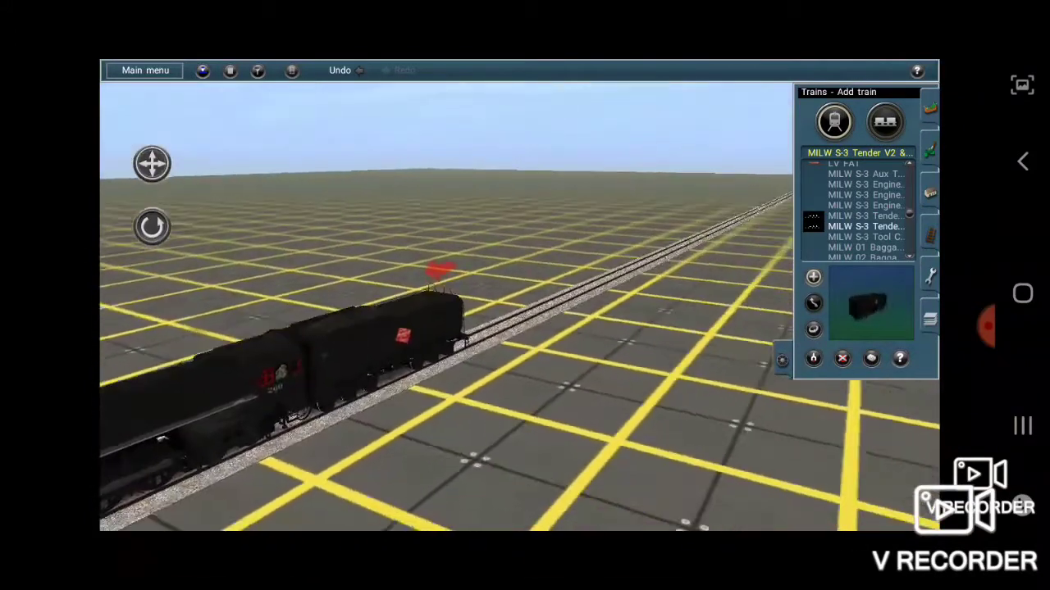
Step: Browse the consist list and place the MILW Excursion Consist V2 on the track
left_click(885, 122)
scroll(857, 209, "up", 3)
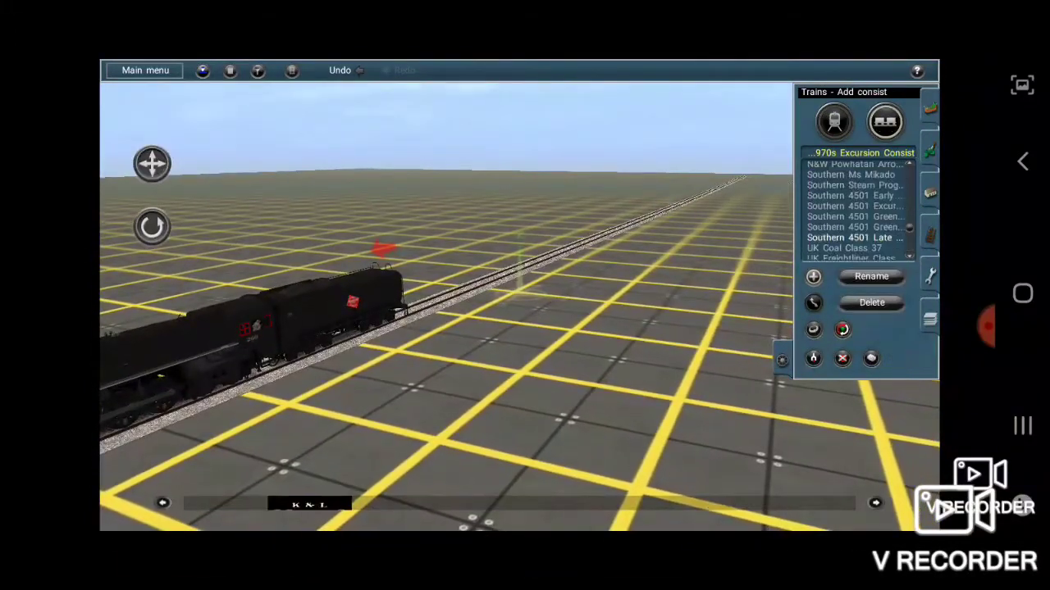
left_click(851, 214)
left_click(854, 204)
left_click(854, 172)
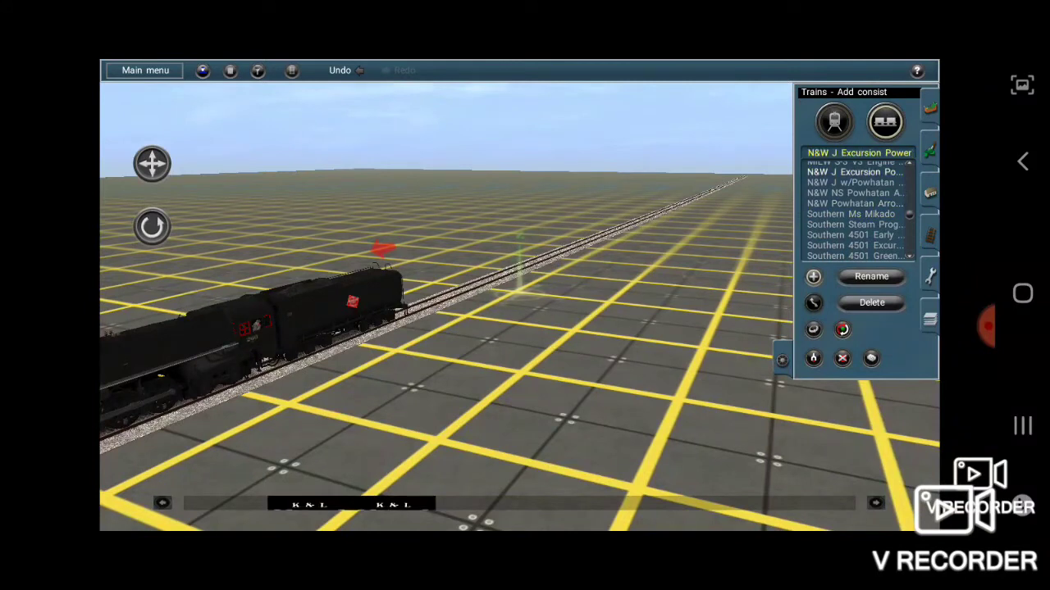
left_click(853, 163)
scroll(857, 209, "up", 2)
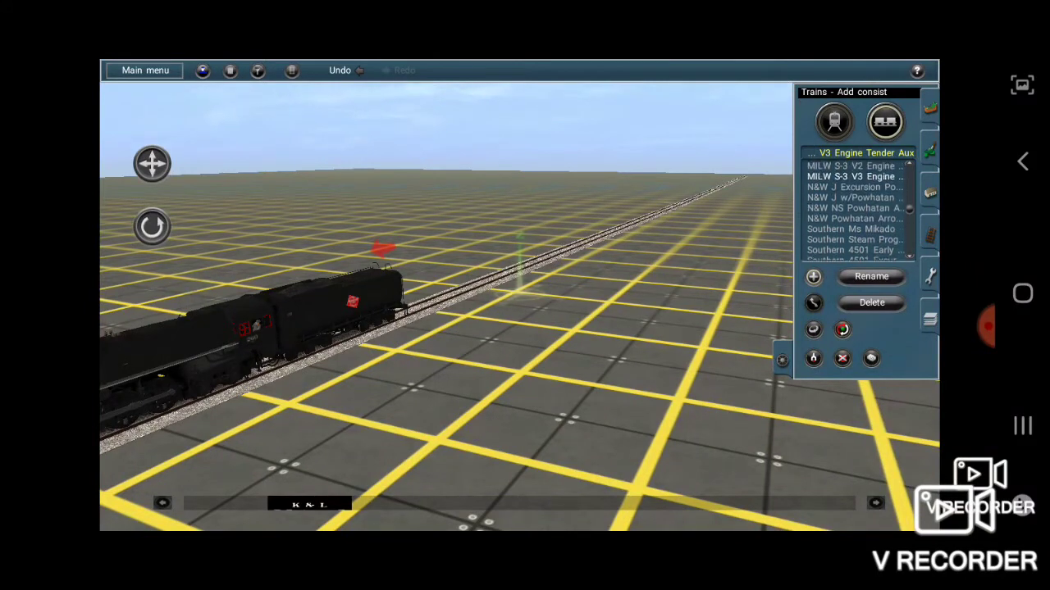
left_click(854, 201)
scroll(857, 209, "up", 1)
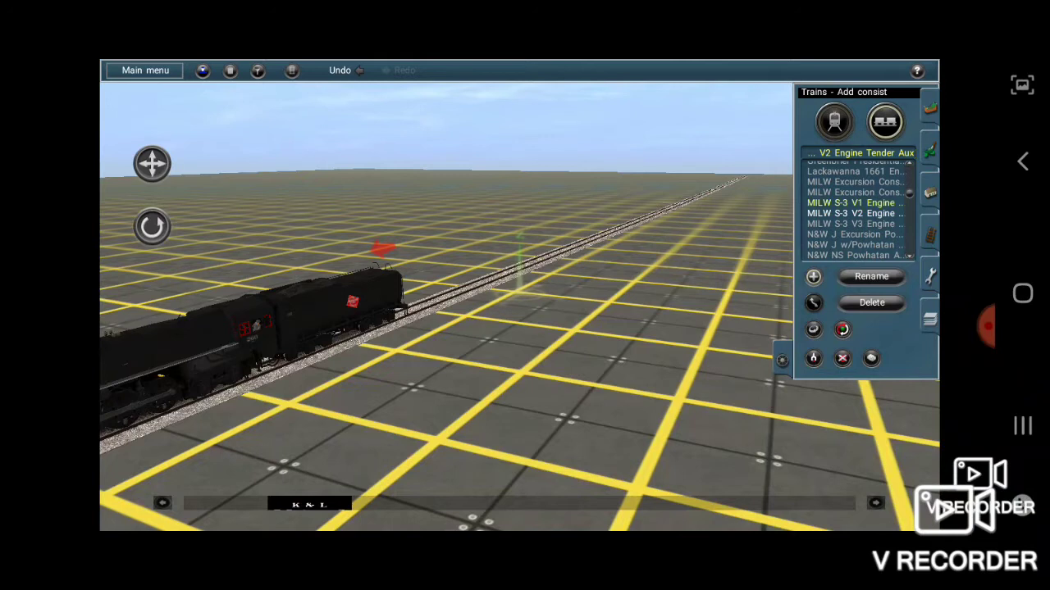
left_click(855, 192)
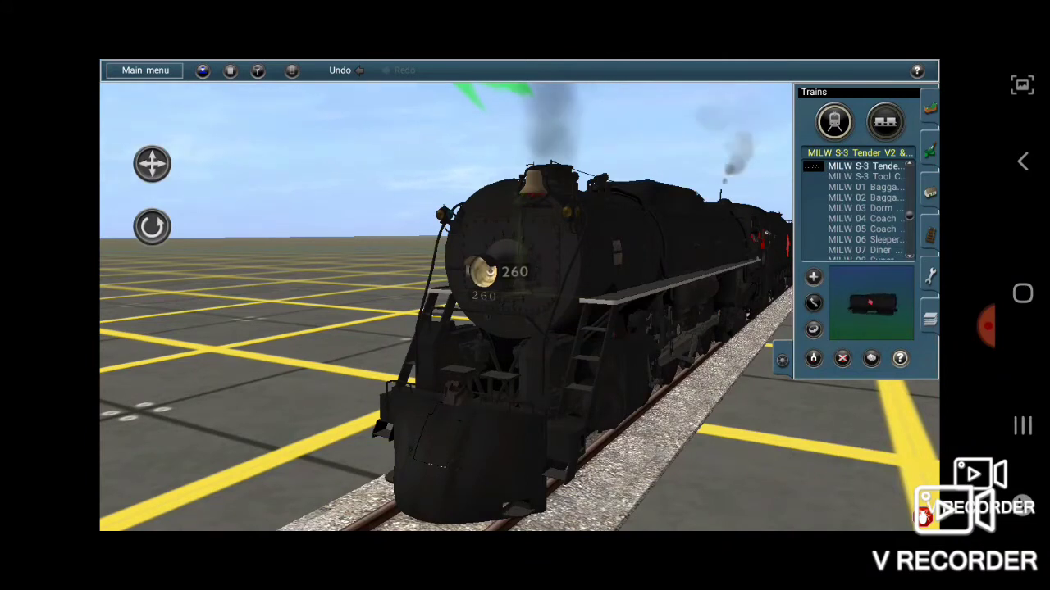
Step: Review MILW S-3 Engine V2 1's properties, keeping its name unchanged
left_click(900, 358)
left_click(457, 167)
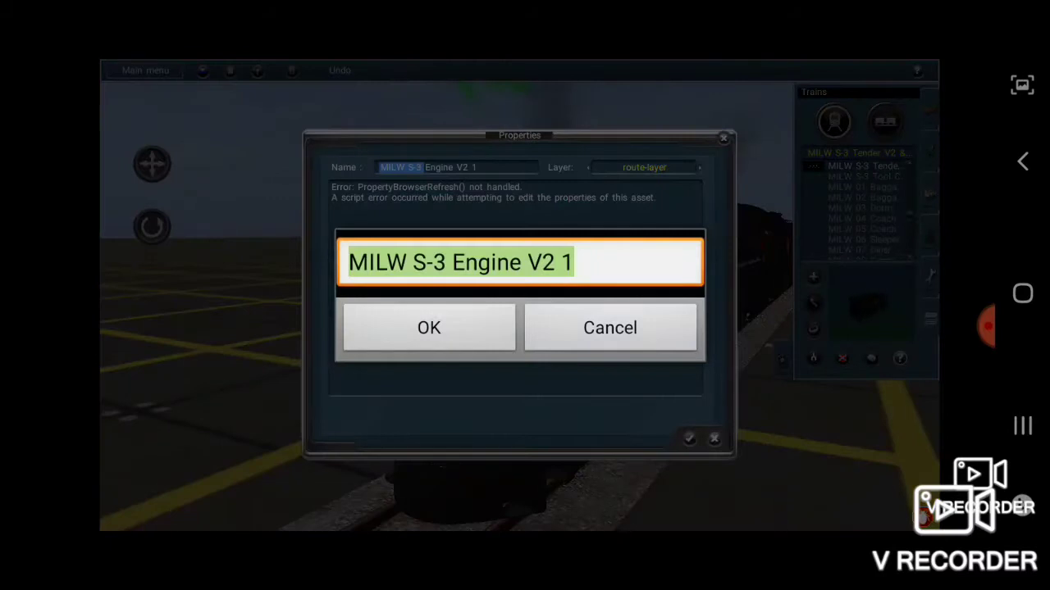
left_click(429, 327)
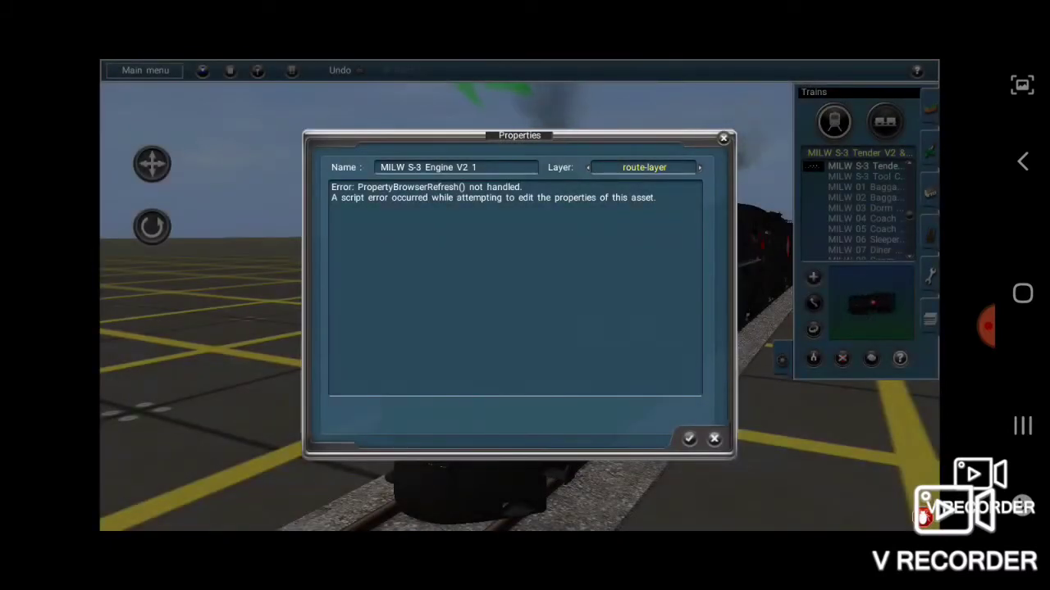
left_click(689, 439)
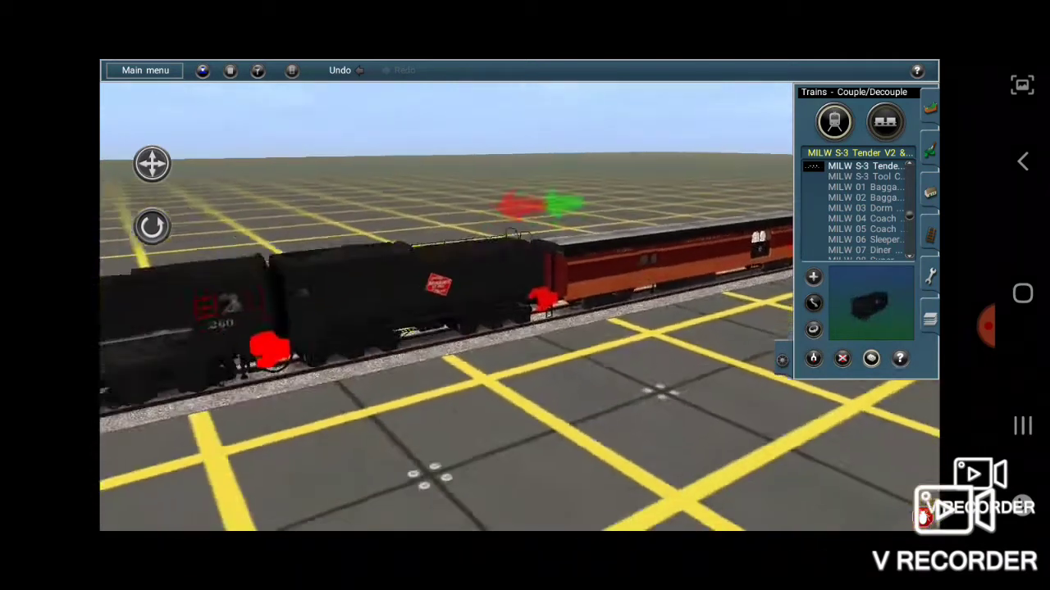
Step: Reposition the tender by the coaches, recheck the locomotive's properties, and toggle Couple/Decouple
left_click(541, 299)
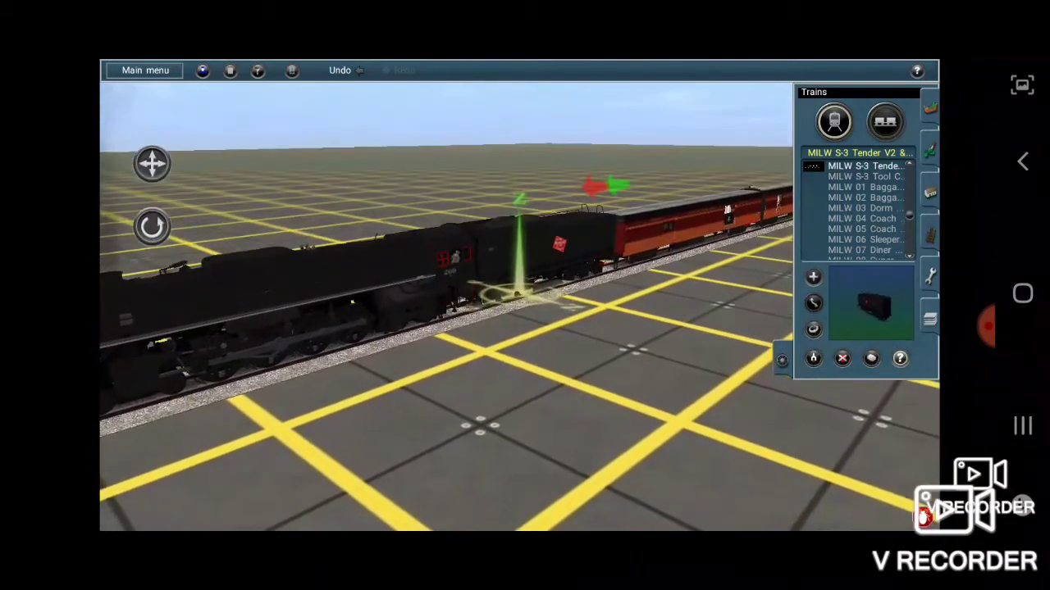
left_click(518, 291)
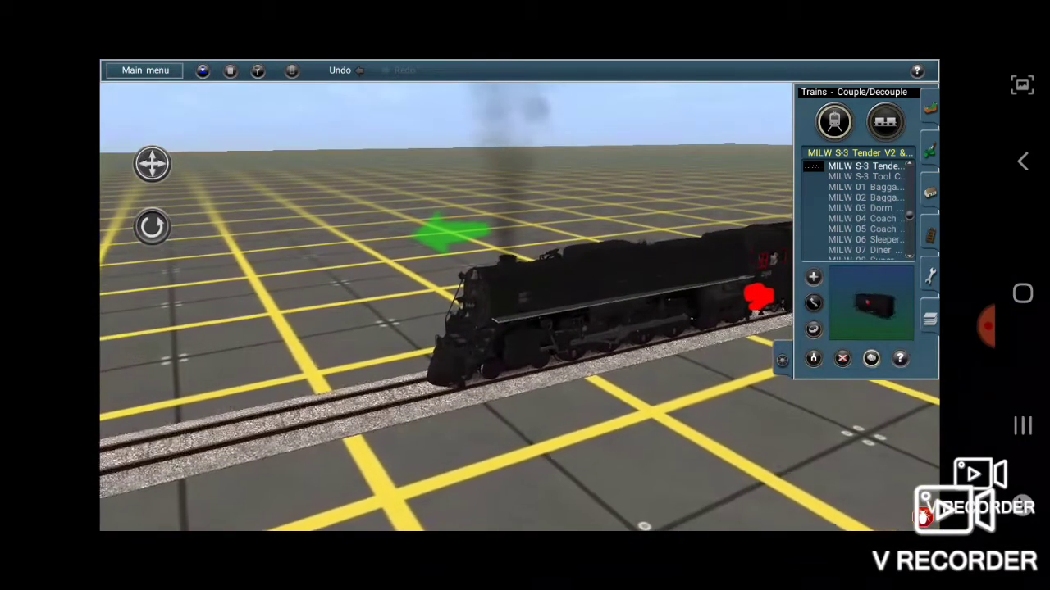
left_click(590, 312)
left_click(457, 167)
left_click(429, 326)
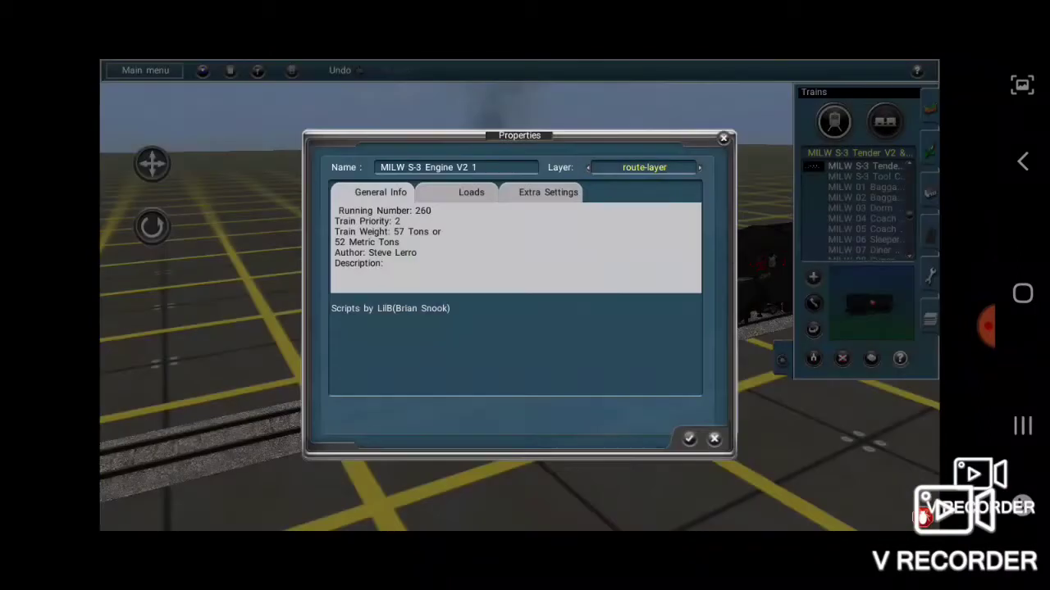
left_click(689, 439)
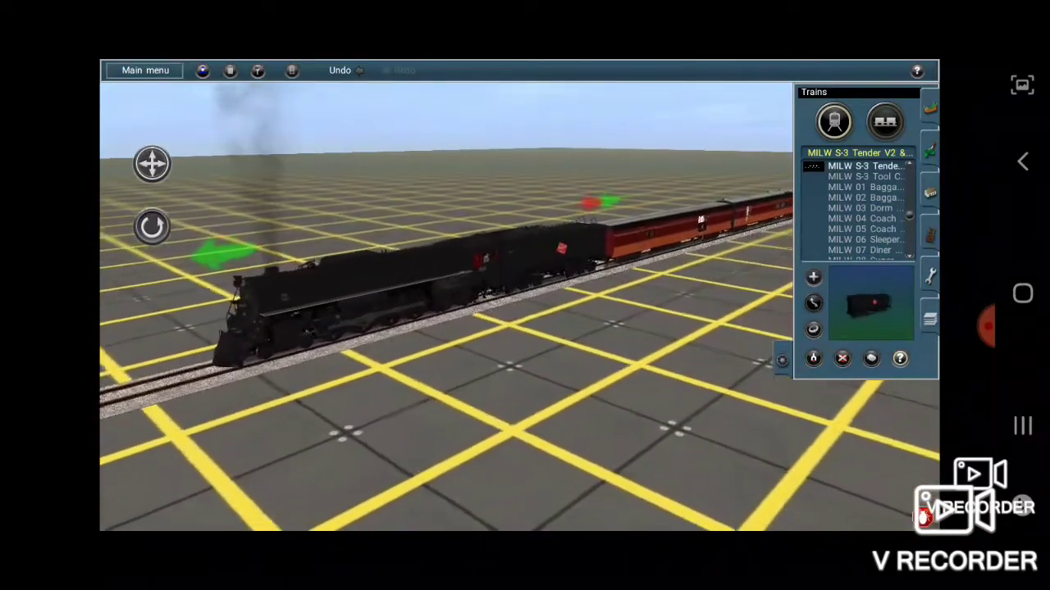
left_click(870, 359)
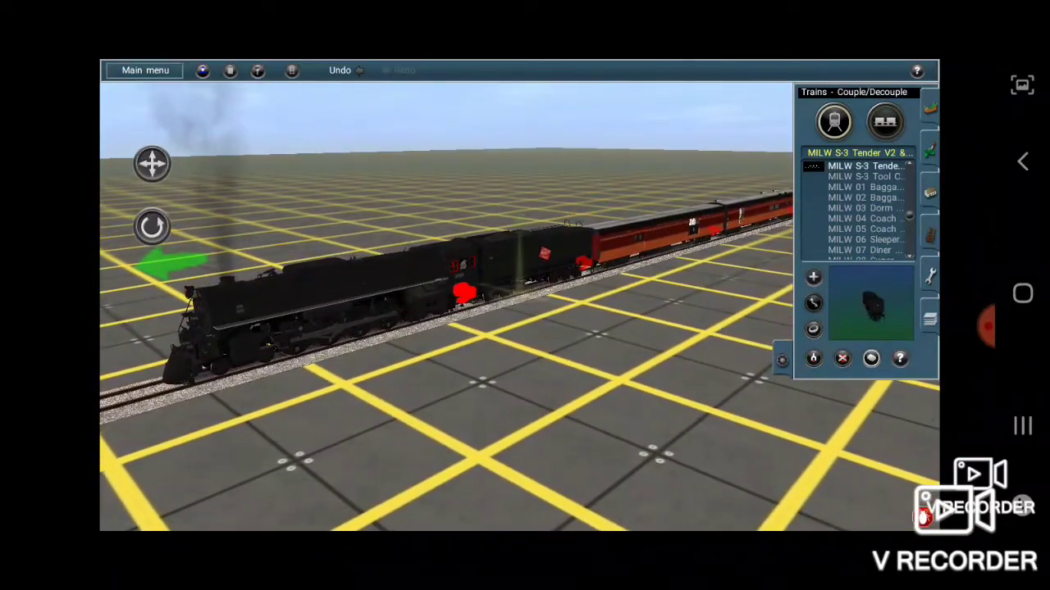
left_click(871, 358)
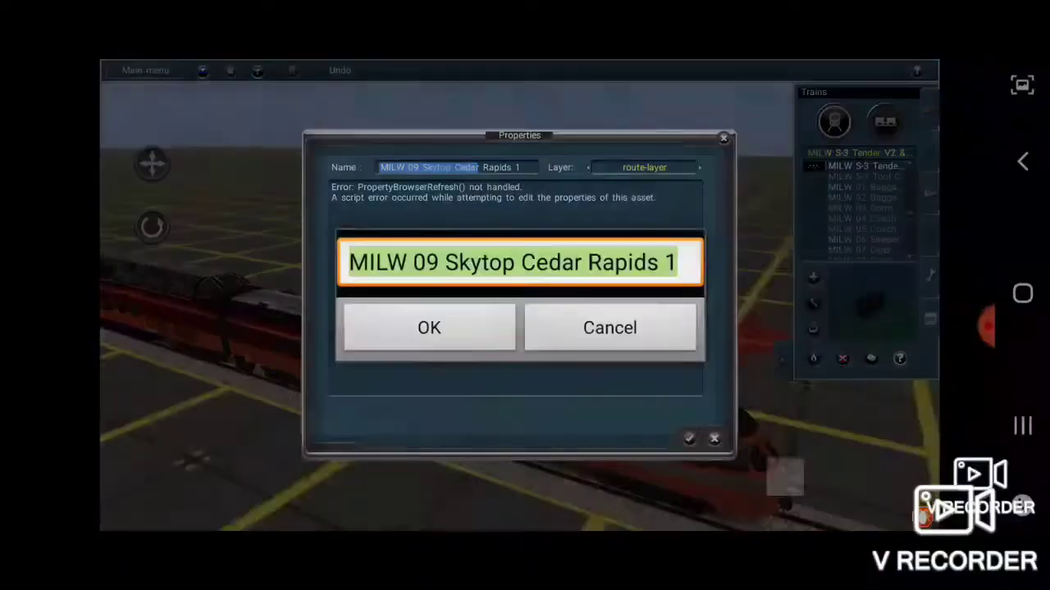
Step: Dismiss the properties error and review the next car's properties, keeping its name
left_click(429, 326)
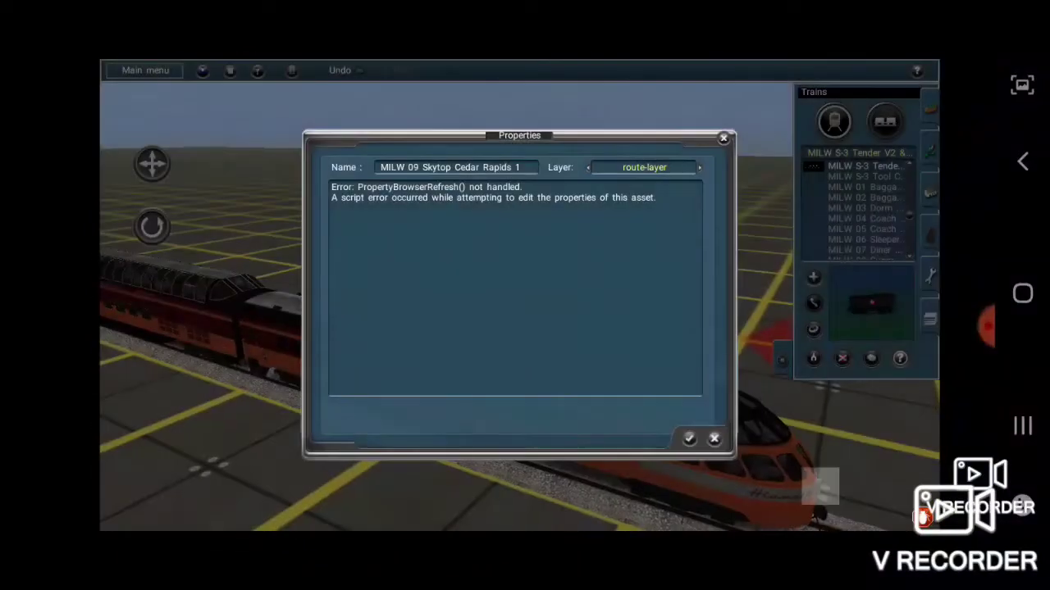
left_click(689, 438)
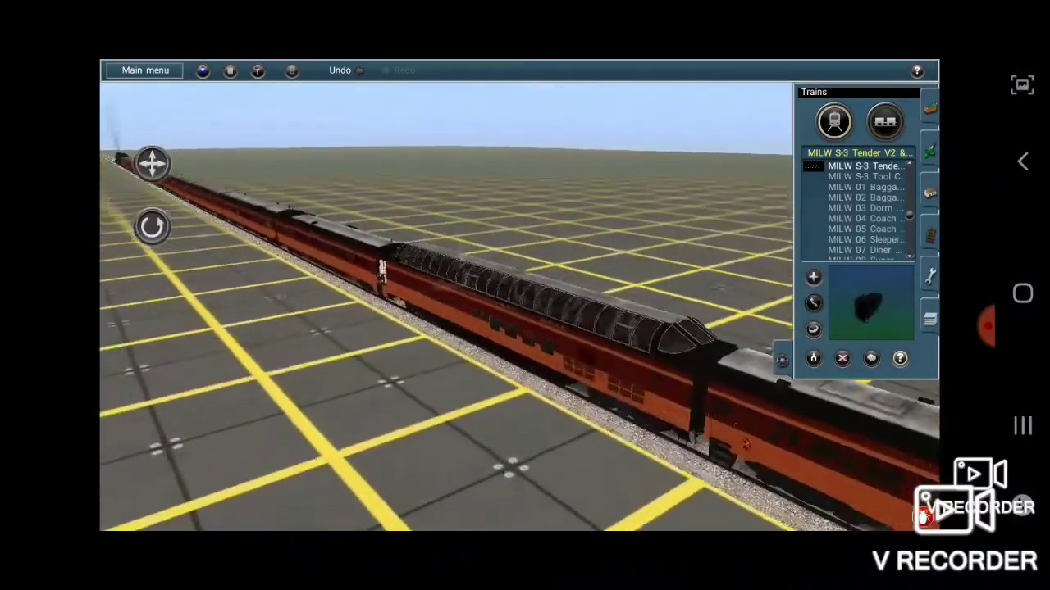
left_click(557, 303)
left_click(429, 325)
left_click(689, 438)
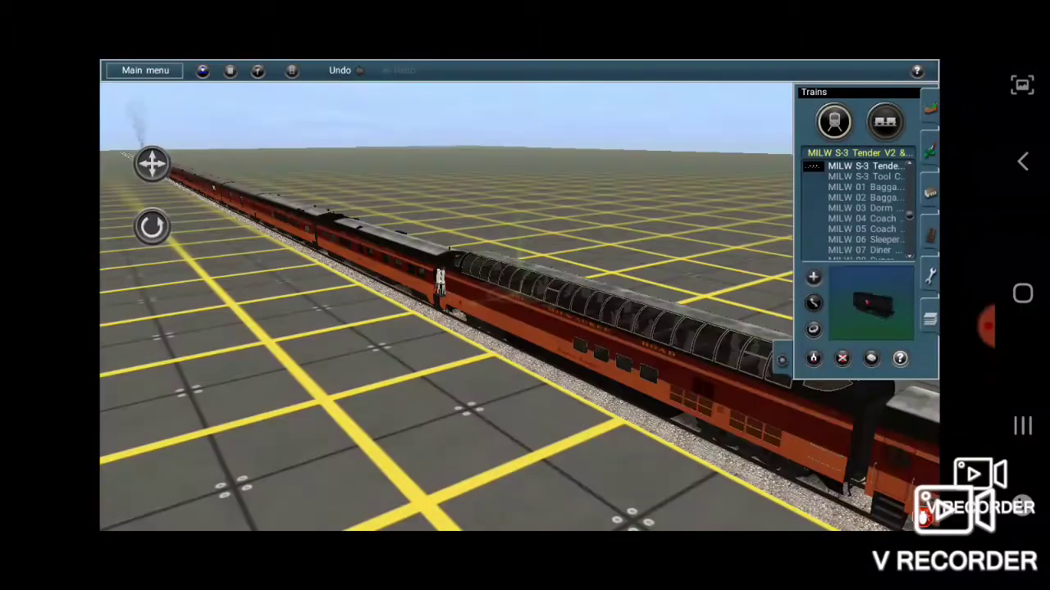
Step: Review two more cars, including MILW 02 Baggage 2450 1, keeping their names
left_click(557, 303)
left_click(426, 325)
left_click(689, 439)
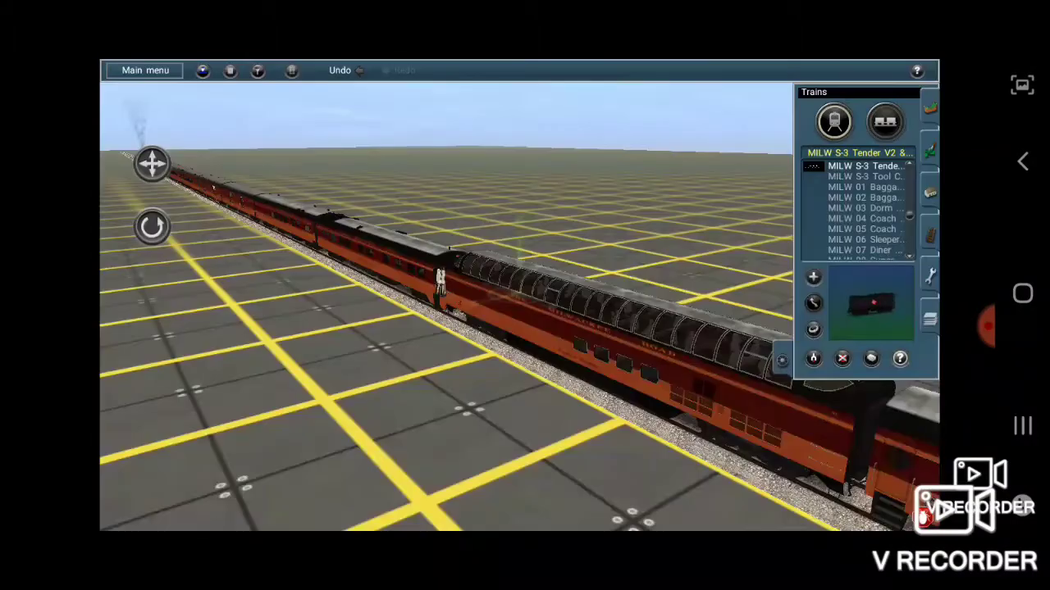
left_click(623, 254)
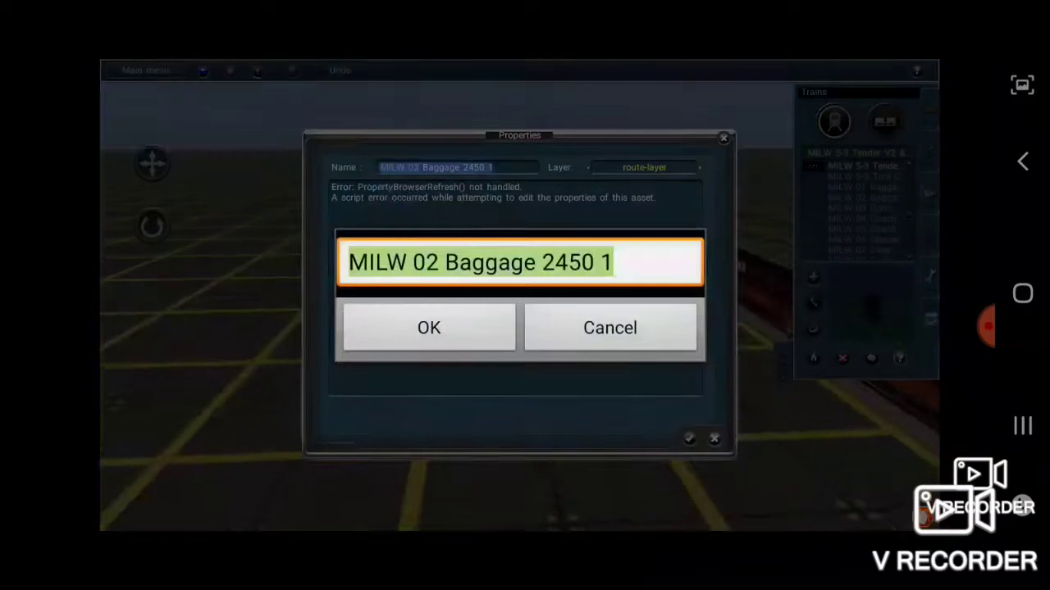
left_click(429, 325)
left_click(687, 439)
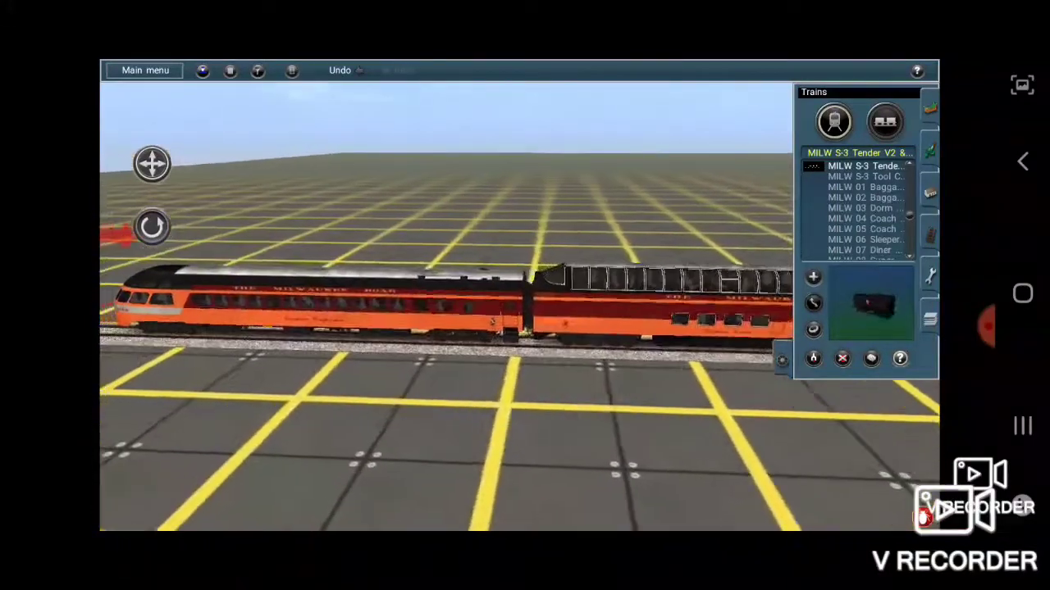
Step: Open the Skytop car's properties, keeping its name unchanged
left_click(871, 357)
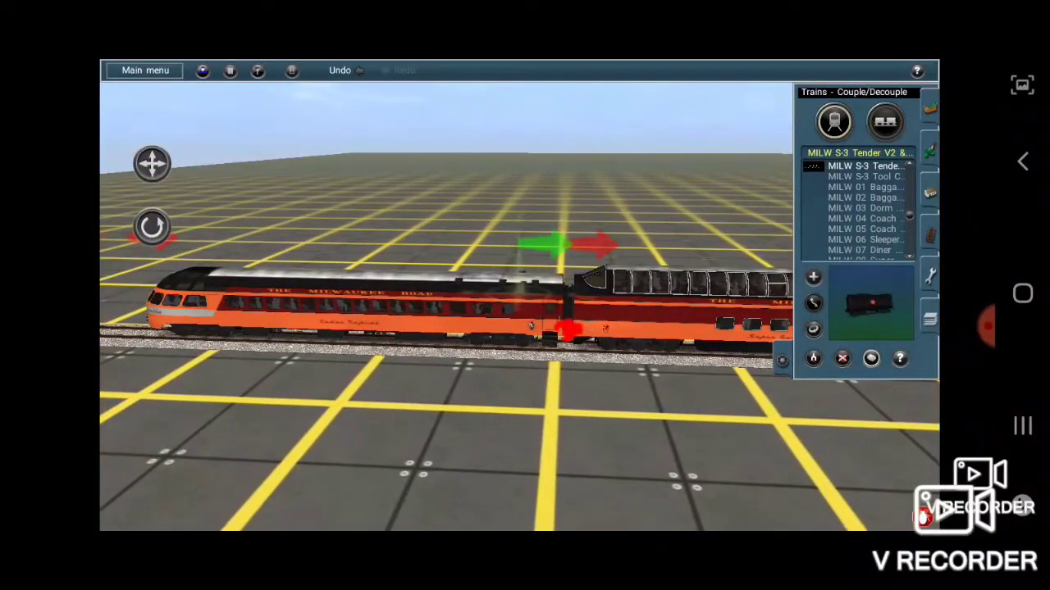
left_click(899, 358)
left_click(426, 308)
left_click(428, 325)
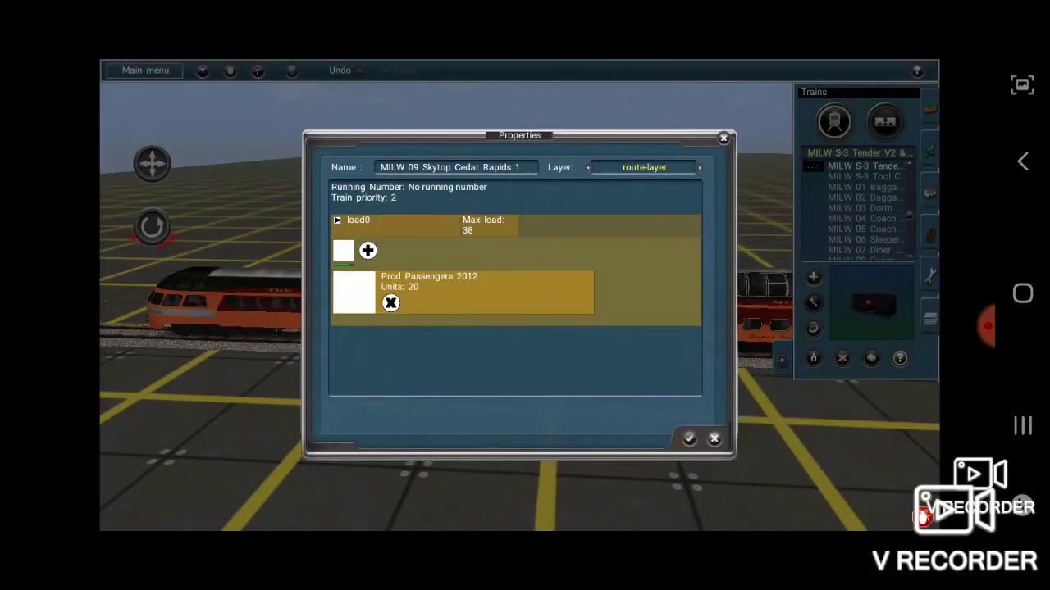
Step: Set its initial load to the maximum 38 Prod Passengers 2012 and close
left_click(343, 250)
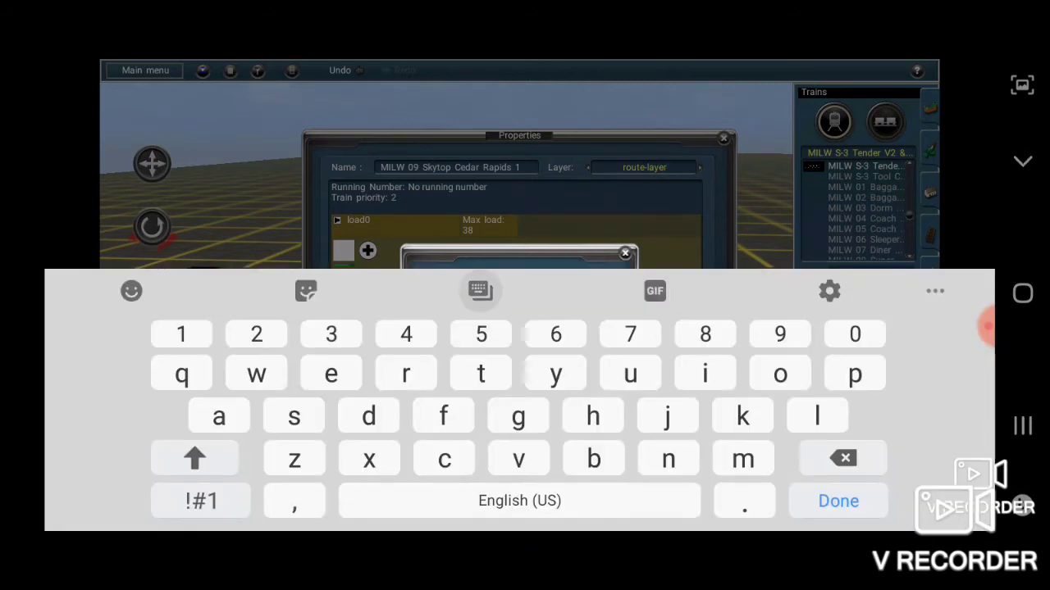
left_click(479, 290)
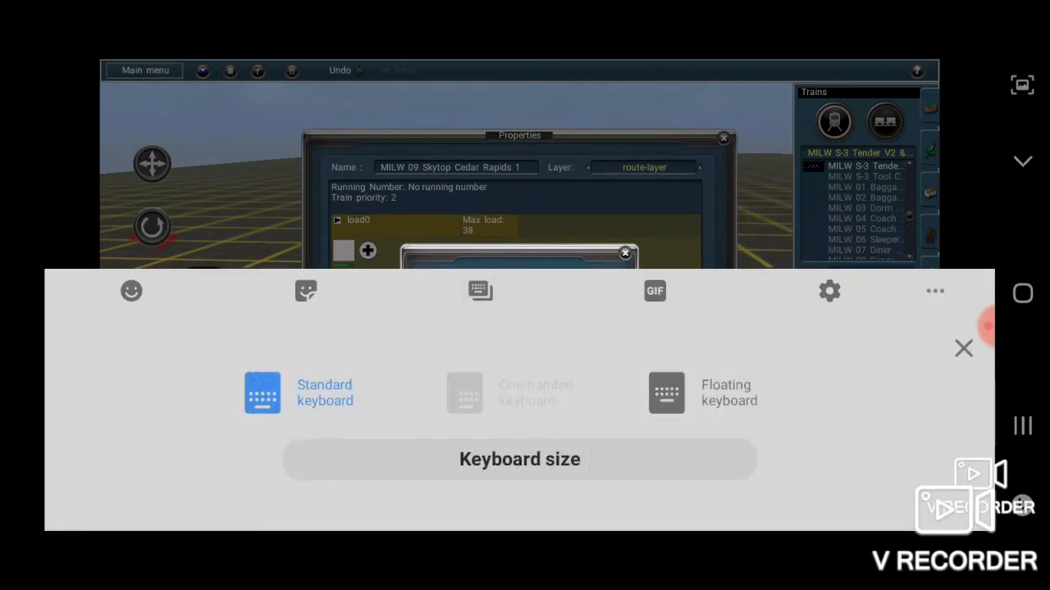
left_click(963, 347)
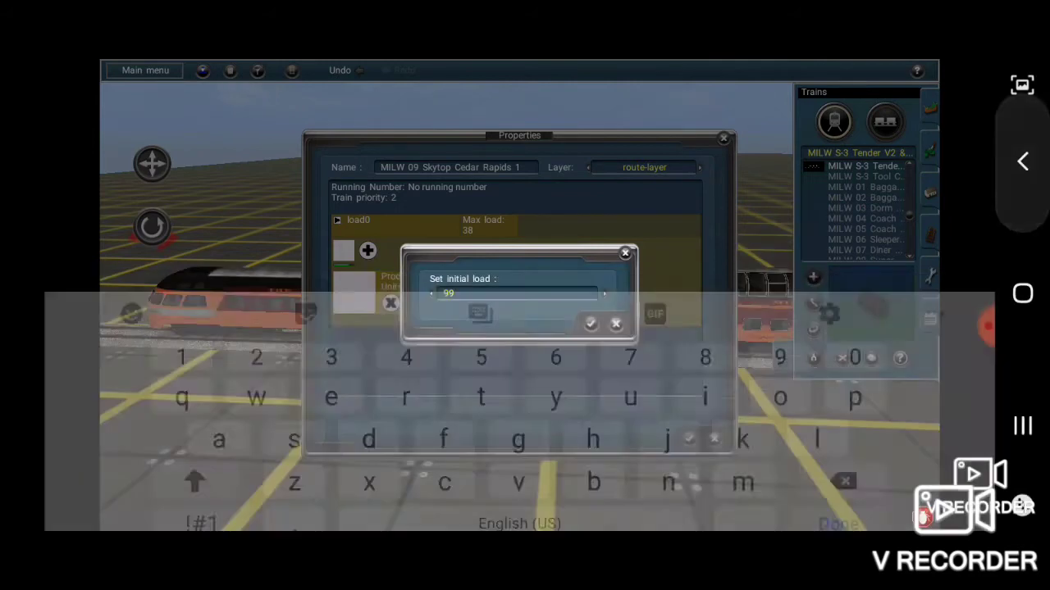
left_click(838, 500)
left_click(594, 322)
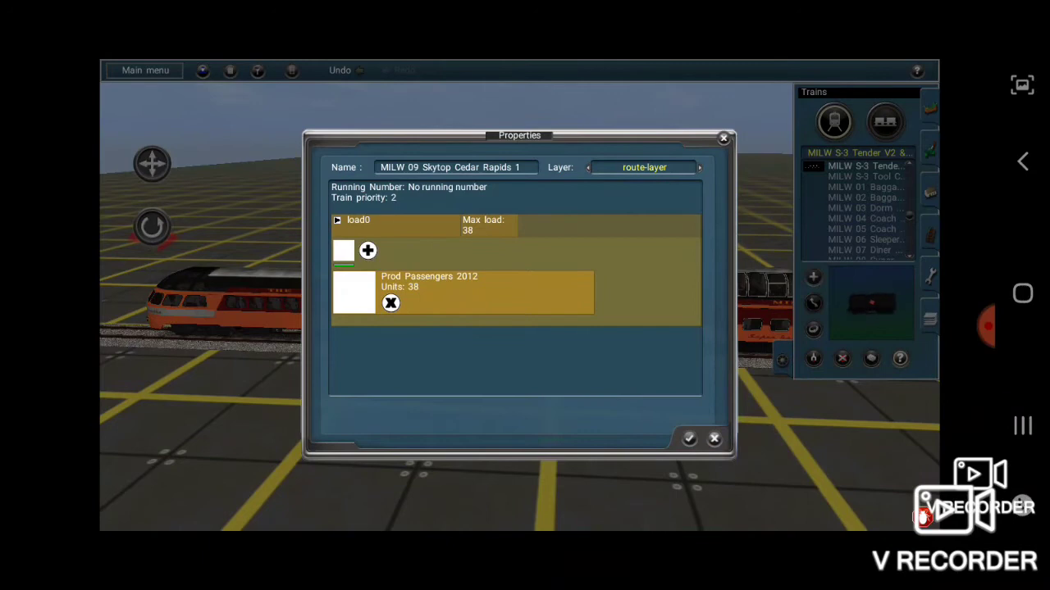
left_click(689, 438)
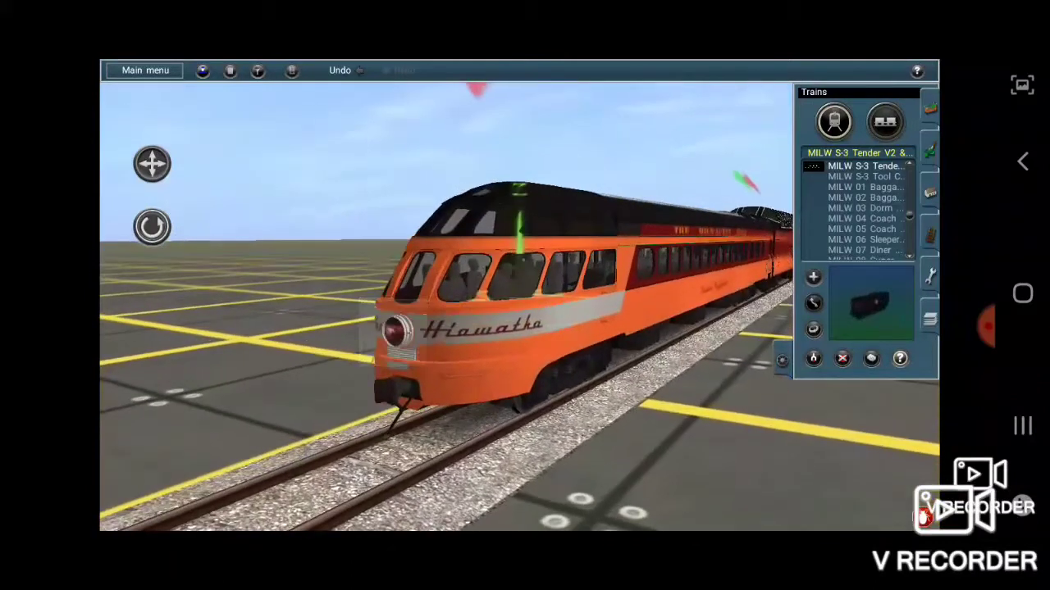
Step: Open the Skytop car's properties, keep its name, and close the dialog
left_click(407, 314)
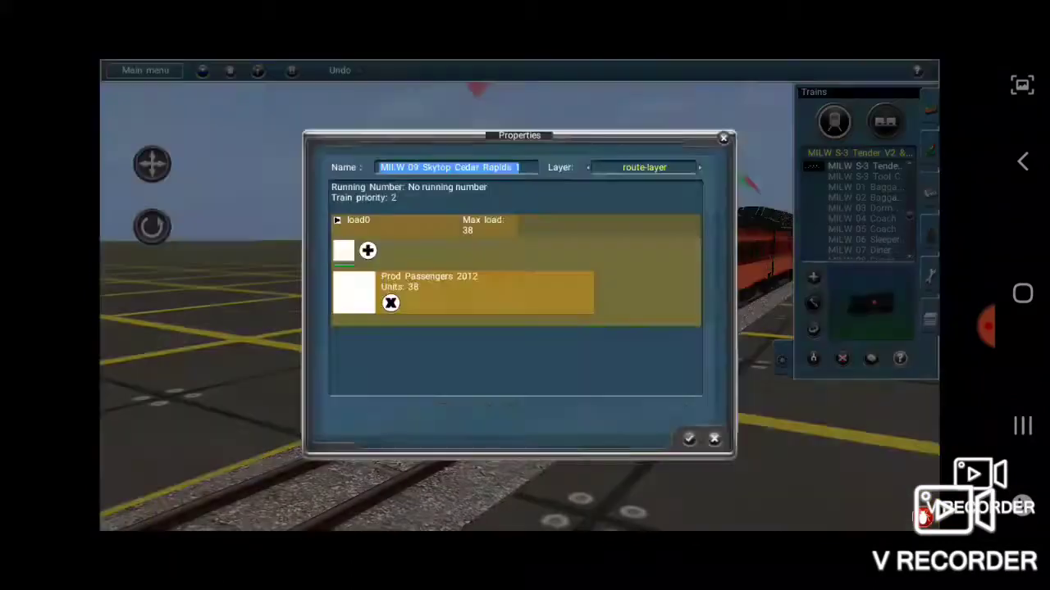
left_click(455, 168)
left_click(429, 326)
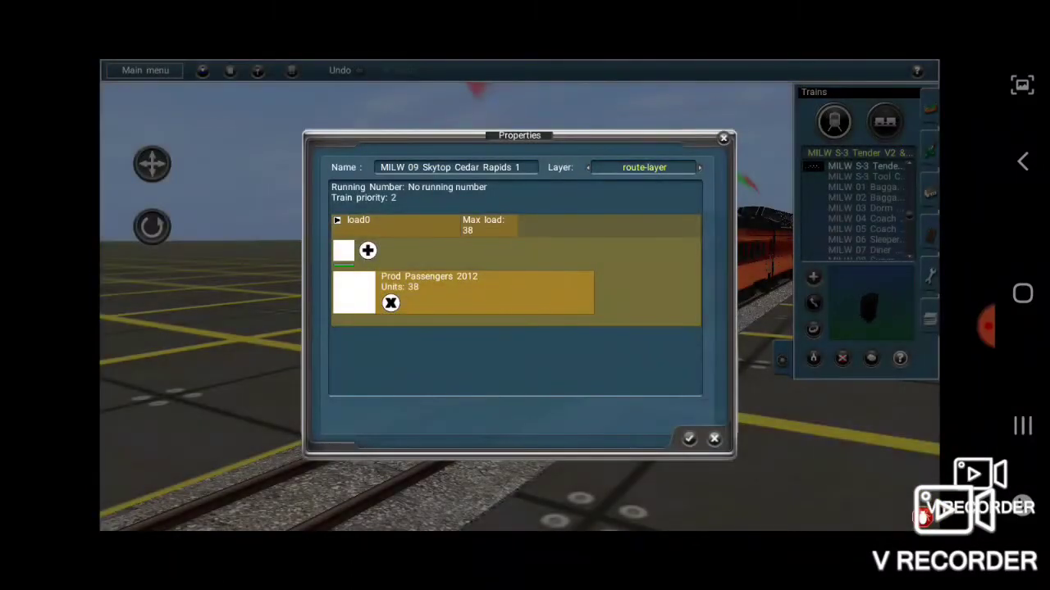
left_click(393, 331)
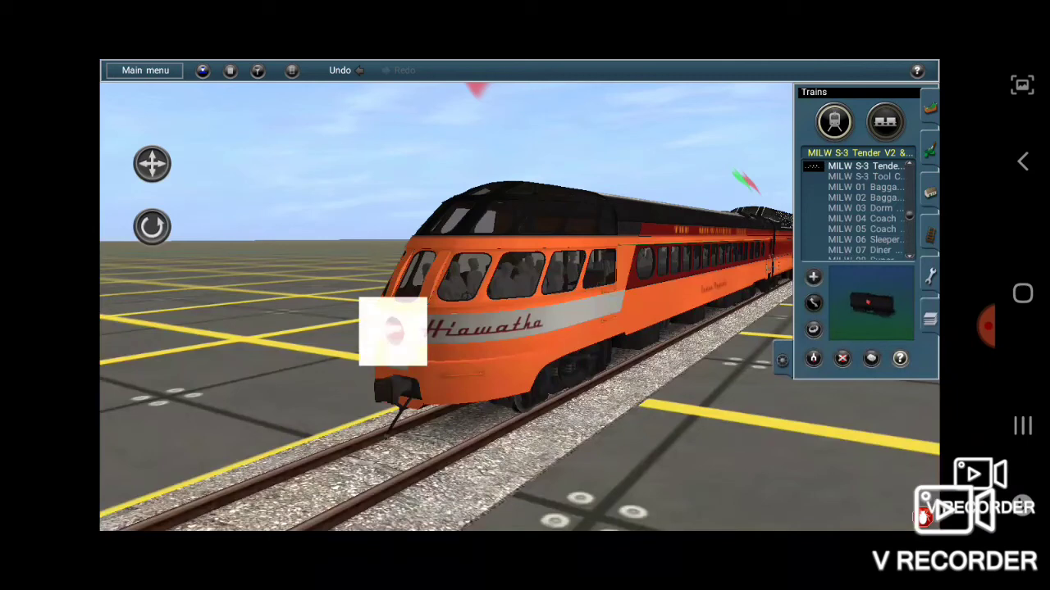
Step: Reopen the Skytop properties to confirm Units: 38, then select Couple/Decouple
left_click(394, 330)
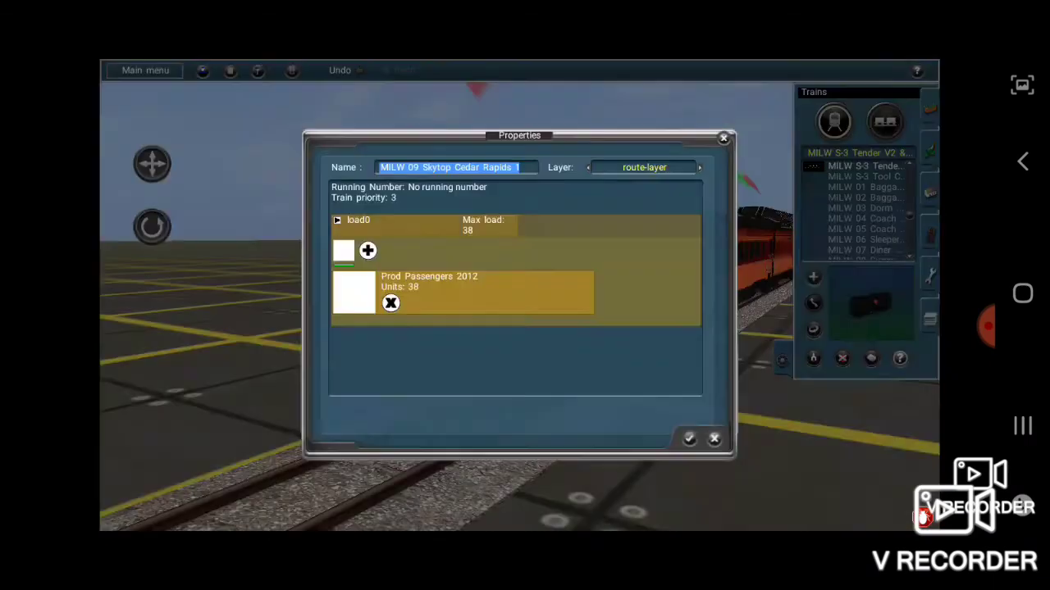
left_click(456, 168)
left_click(429, 328)
left_click(712, 435)
left_click(375, 328)
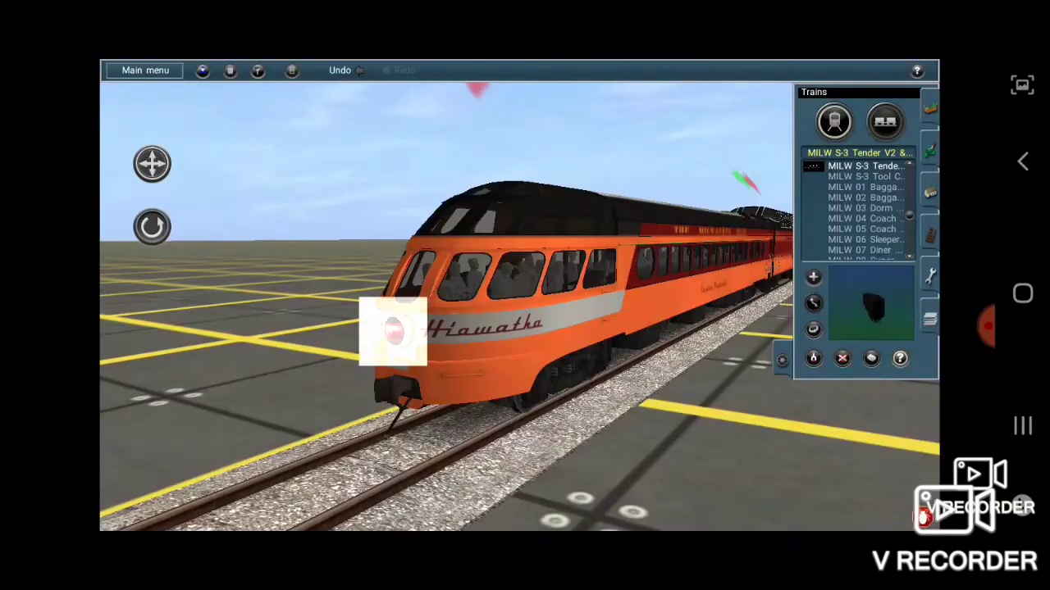
left_click(871, 358)
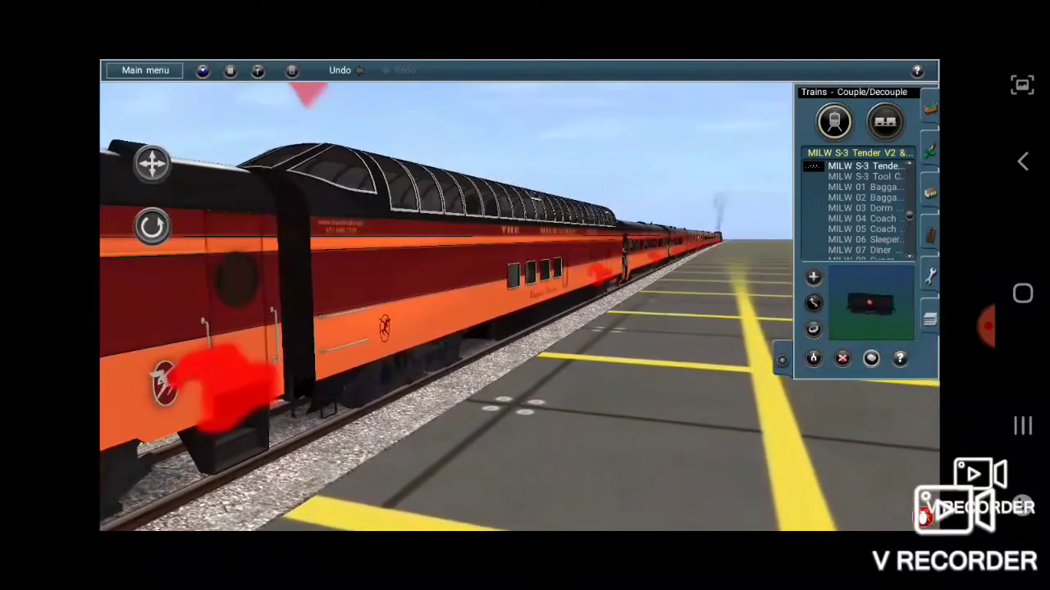
Step: Couple the S-3 tender to the first orange Hiawatha passenger car
left_click(602, 279)
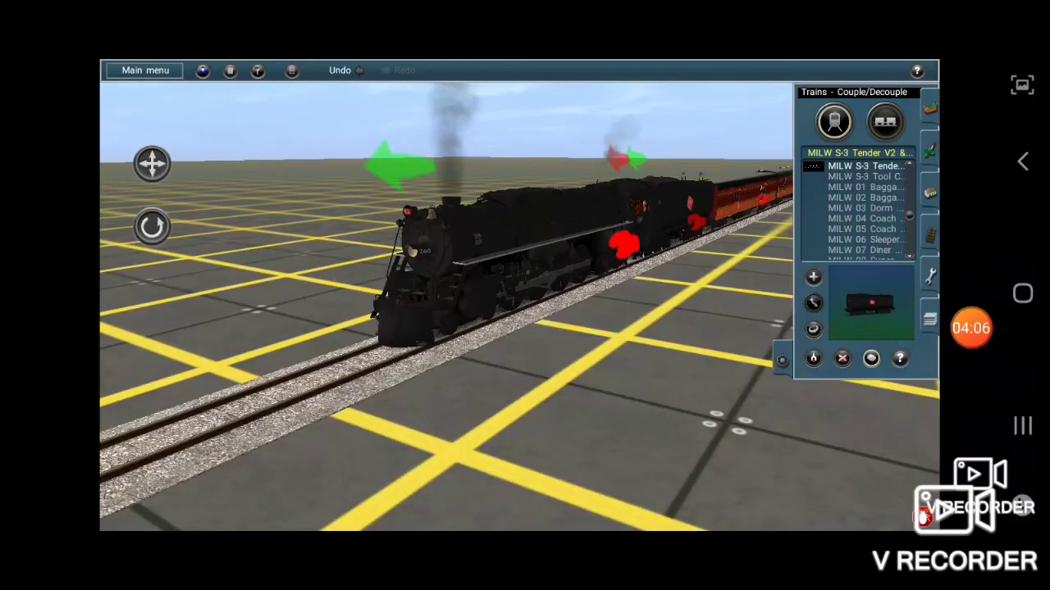
left_click(971, 328)
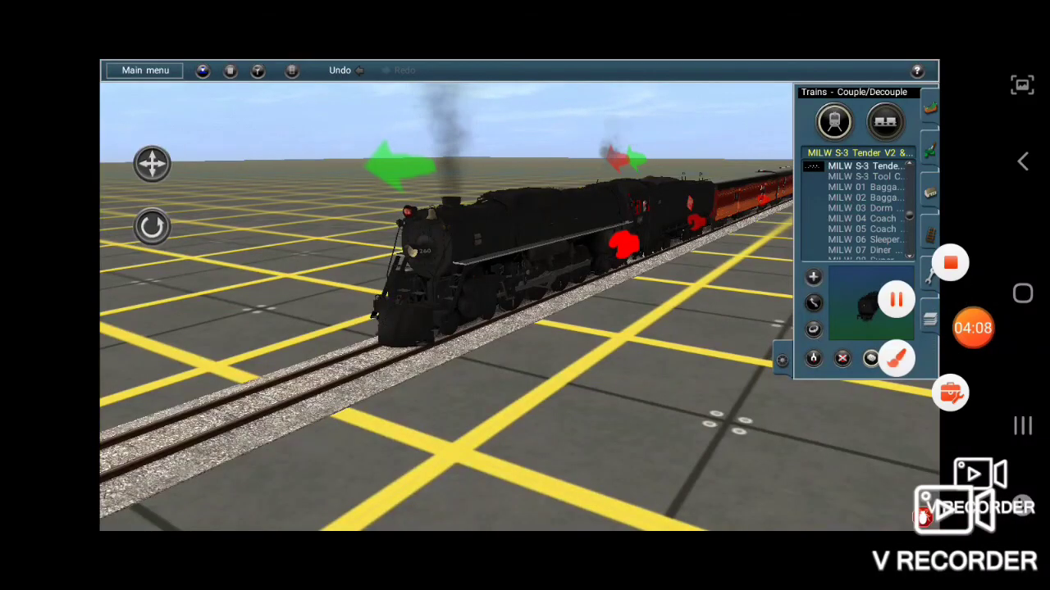